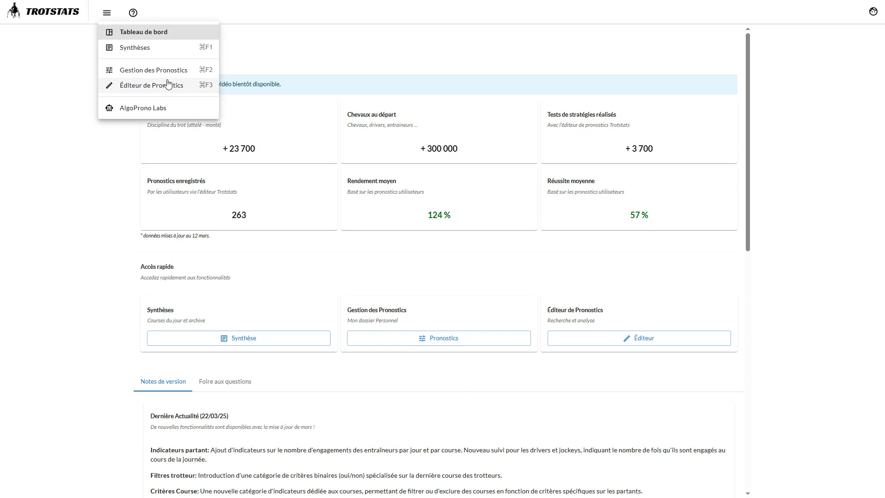
Step: Start a new selection in the Éditeur de Pronostics and filter the driver indicator Nombre d'engagement sur la réunion on 3
click(140, 85)
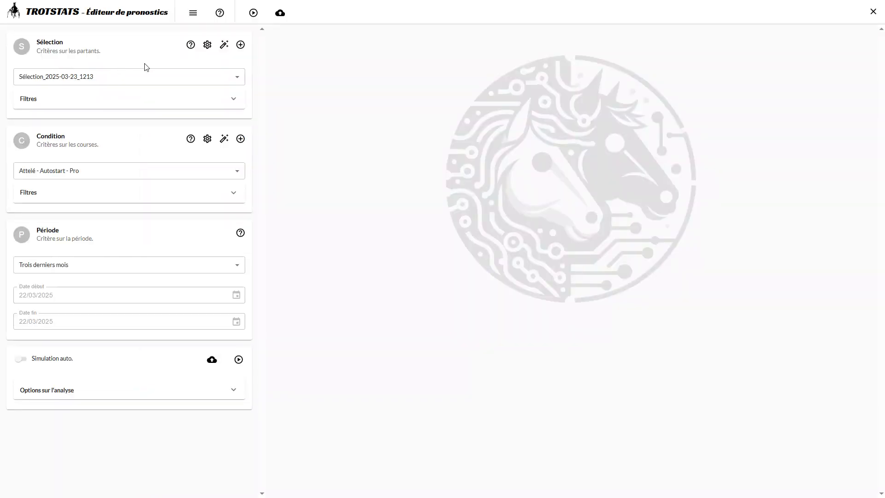
click(239, 45)
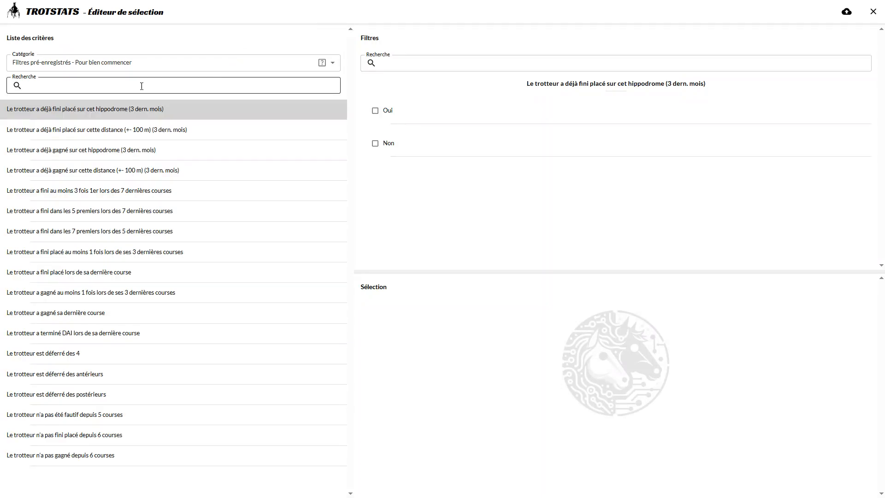
click(133, 67)
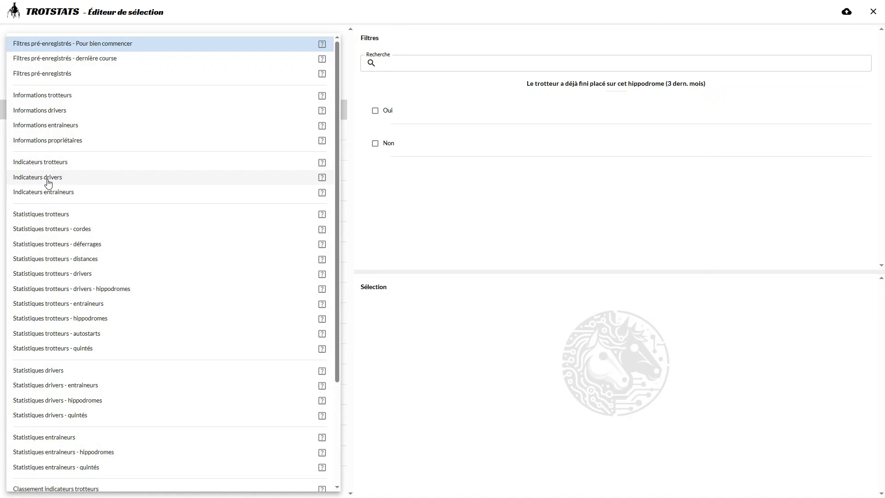
click(48, 183)
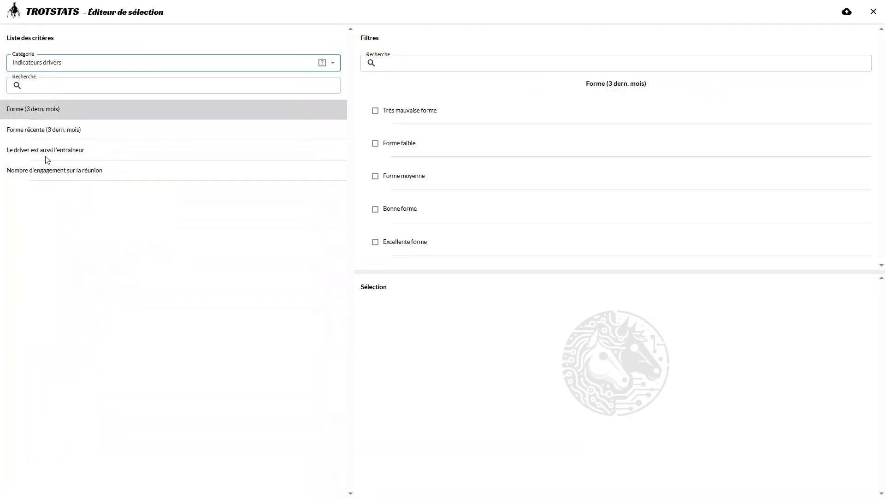
click(44, 175)
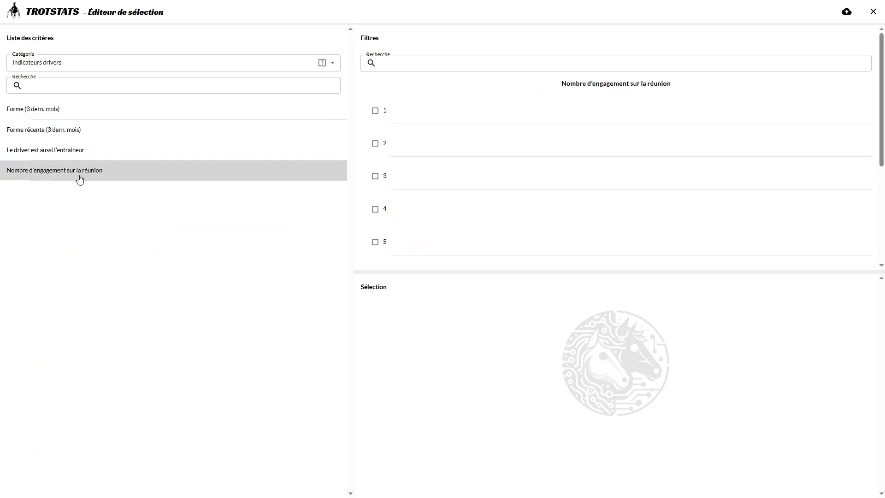
click(380, 177)
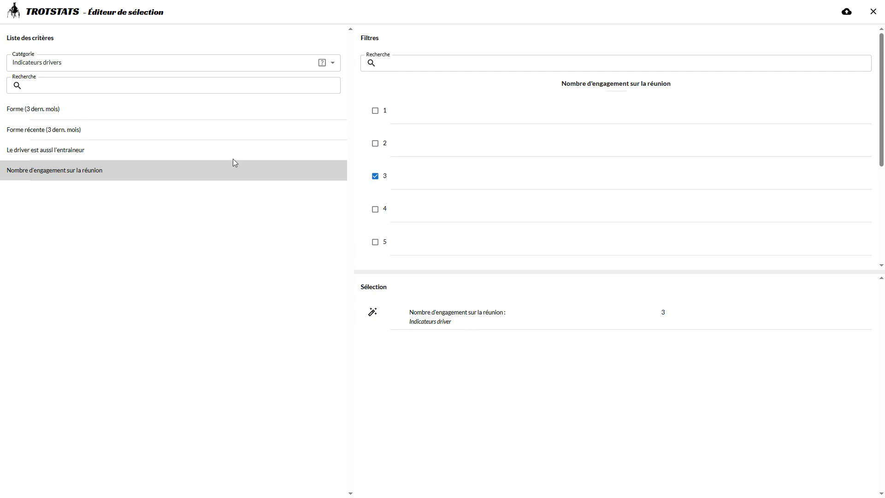
Step: Add the trainer indicator Nombre d'engagement dans la course with the value Plusieurs chevaux, and compare it with Nombre d'engagement sur la réunion
click(127, 66)
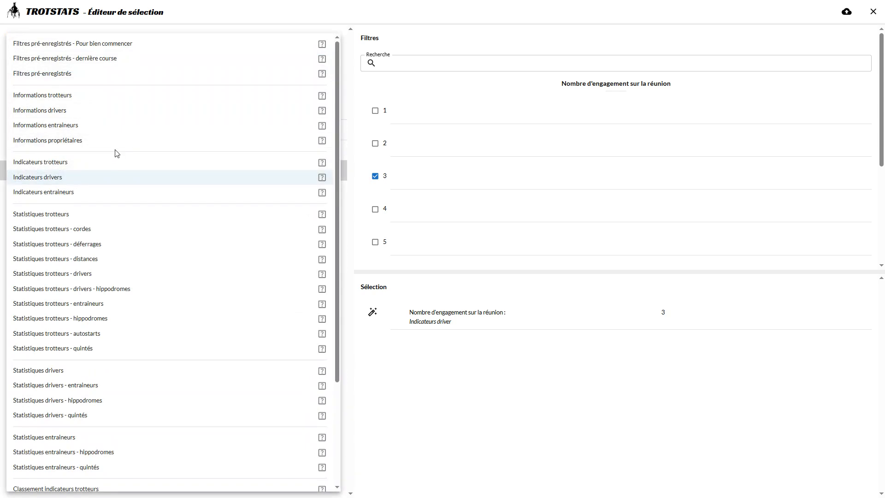
click(30, 196)
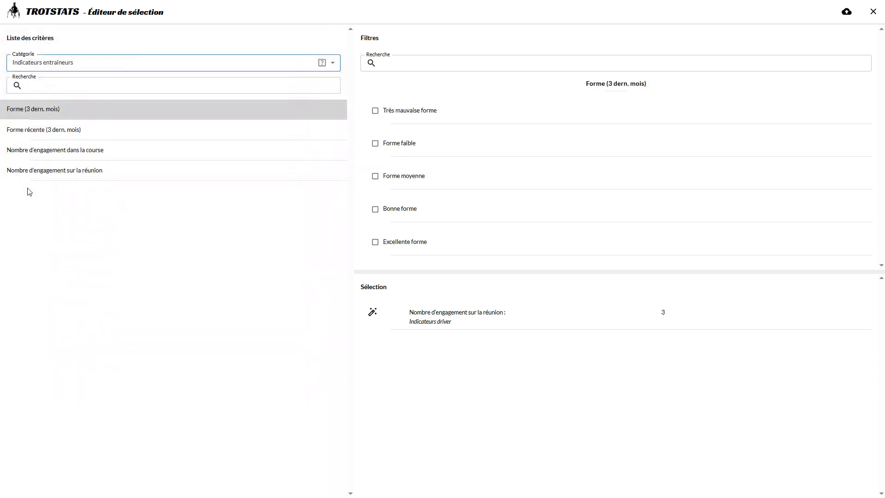
click(29, 154)
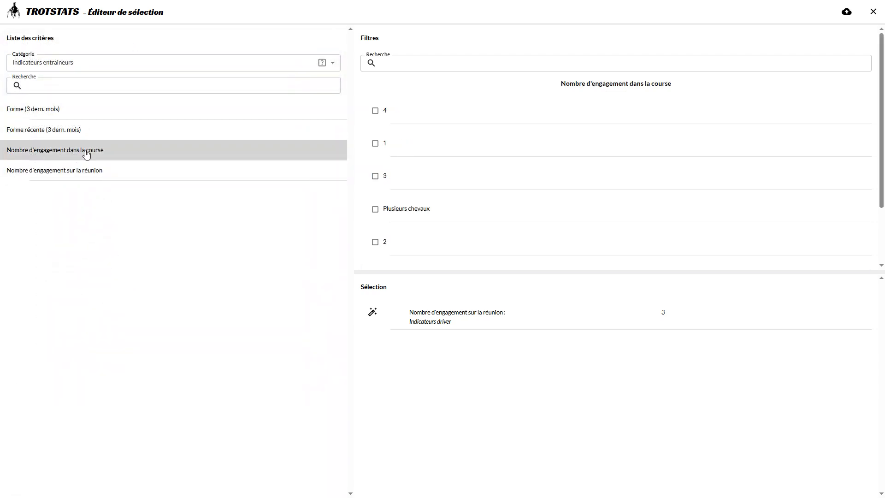
click(375, 209)
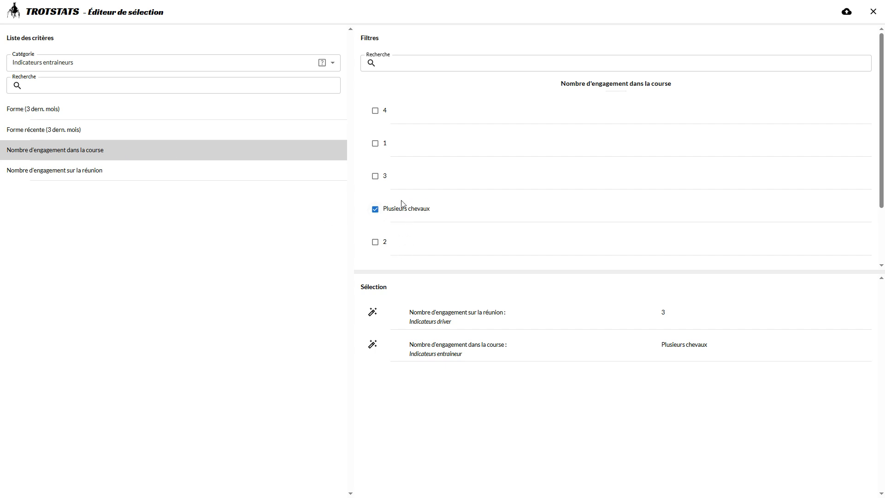
click(89, 178)
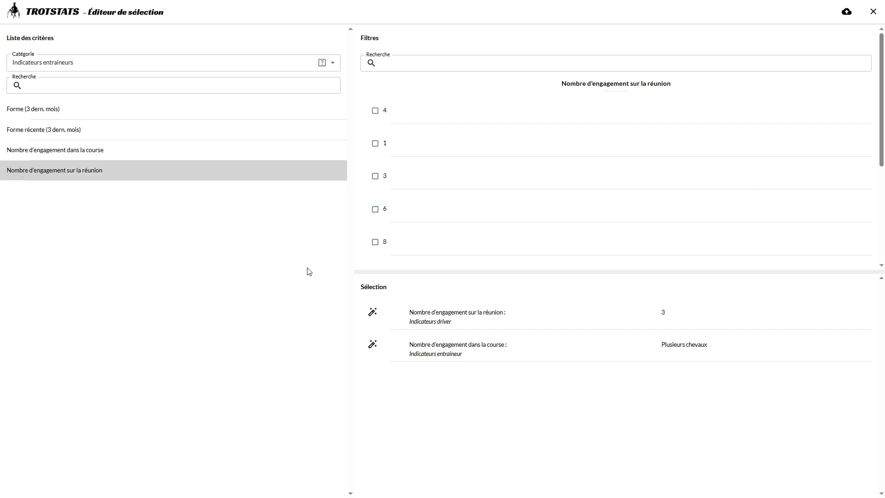
click(93, 156)
click(87, 174)
click(82, 156)
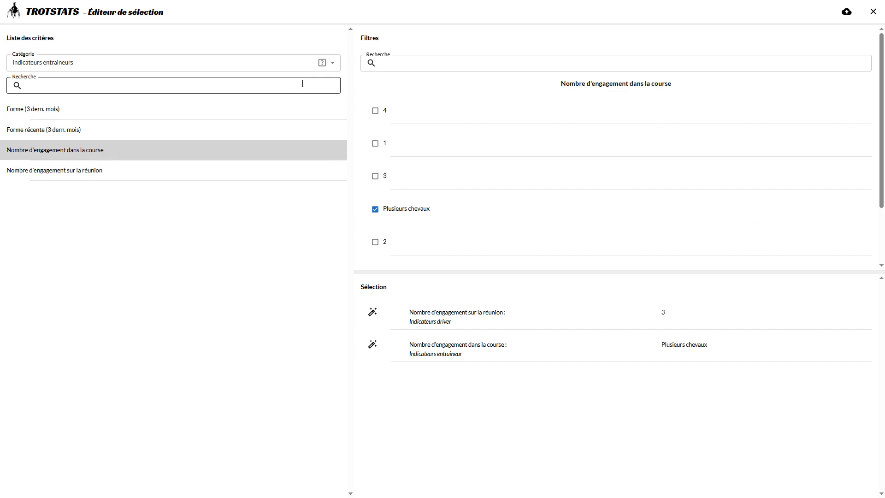
Step: From the pre-recorded last-race filters, add Le trotteur est drivé par le même driver with the value Oui
click(331, 67)
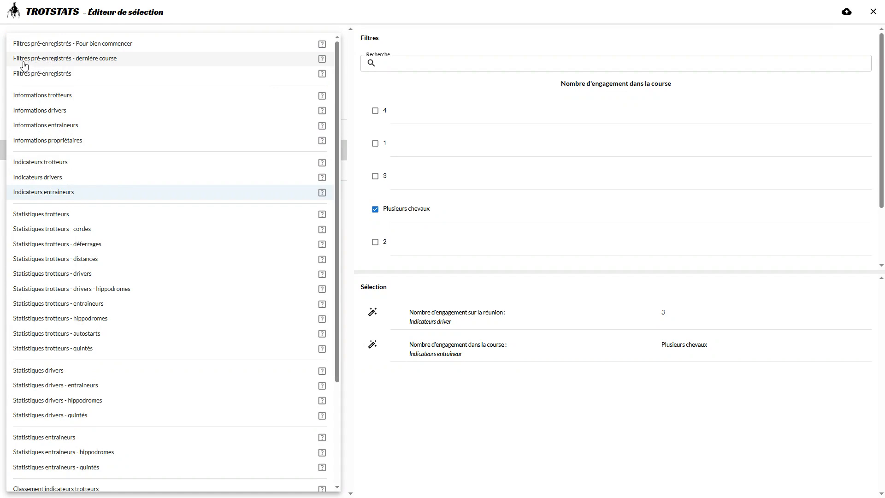
click(103, 64)
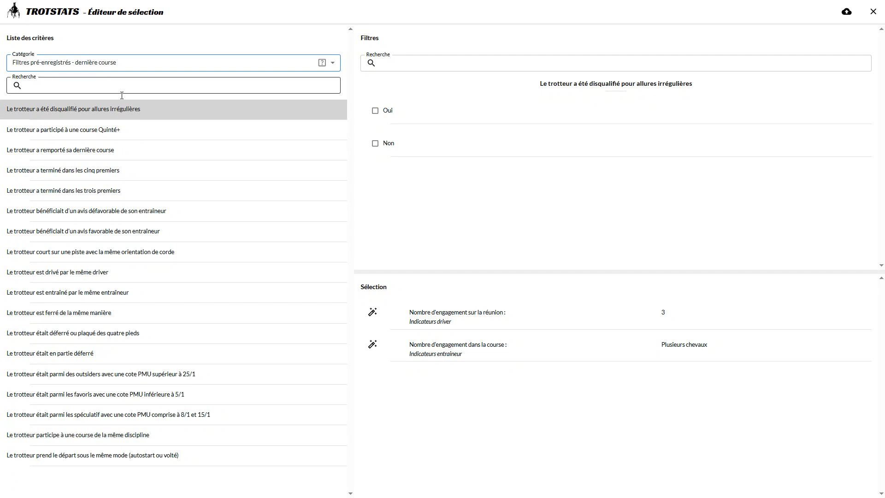
click(97, 134)
click(88, 151)
click(89, 177)
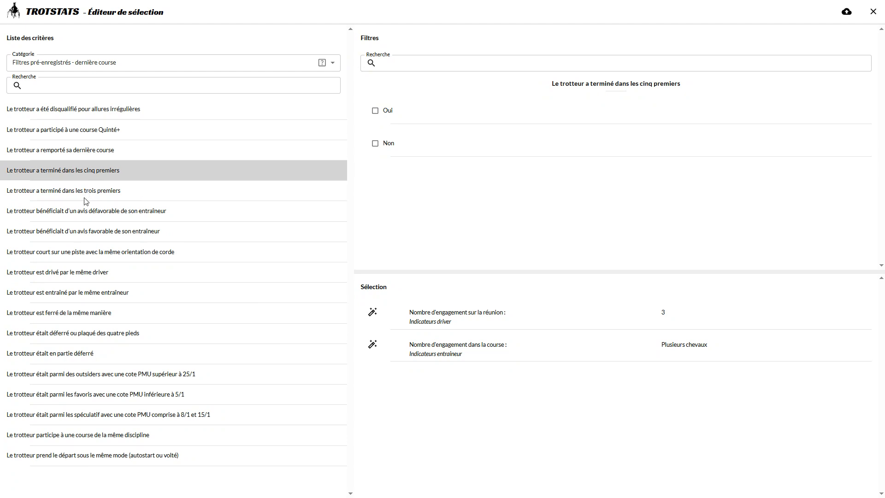
click(77, 273)
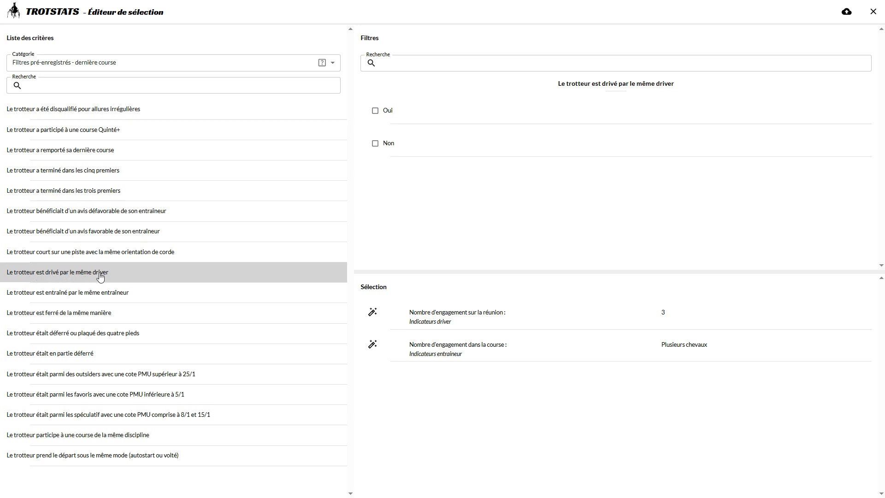
click(376, 110)
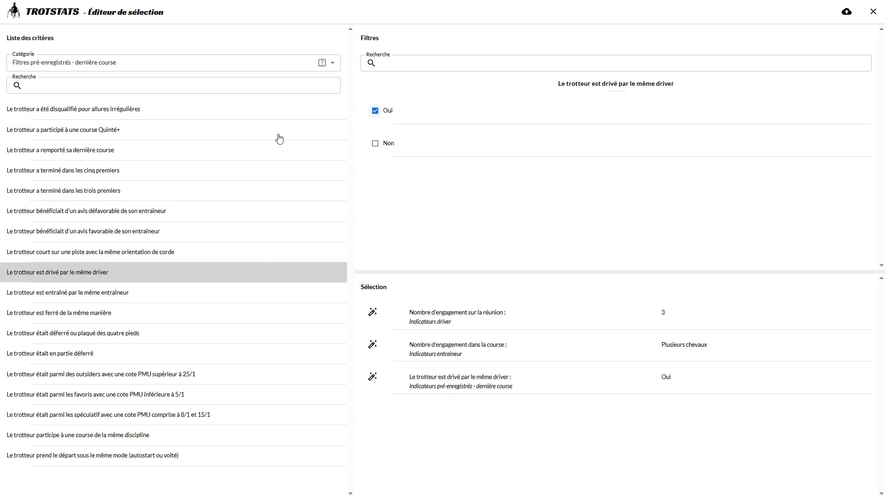
Step: Check the same-trainer and same-shoeing criteria of the last-race filters, and close the selection editor without saving
click(65, 298)
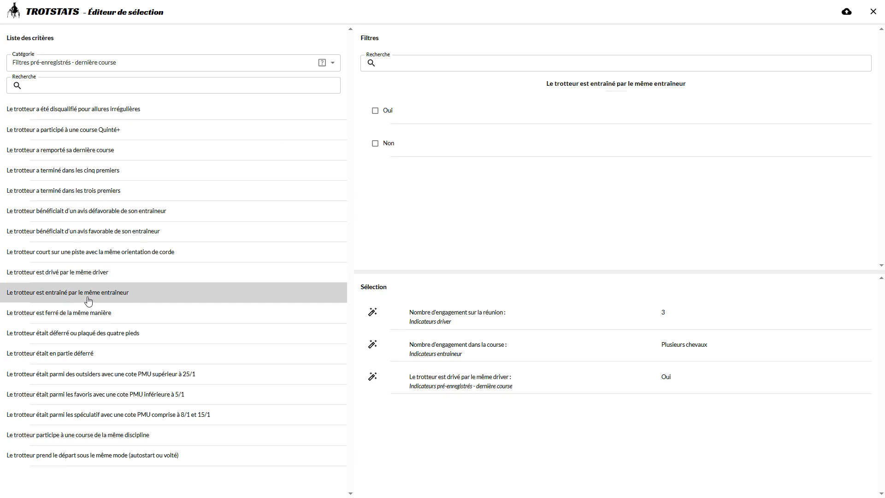
click(73, 315)
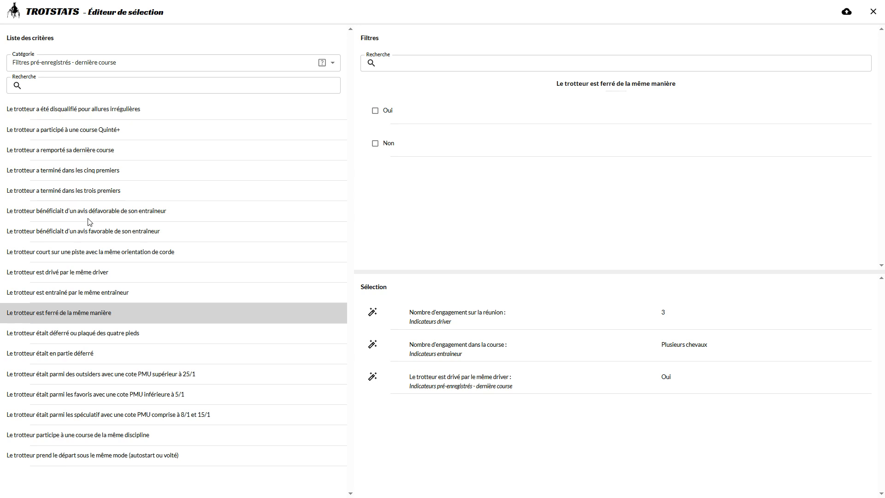
click(135, 65)
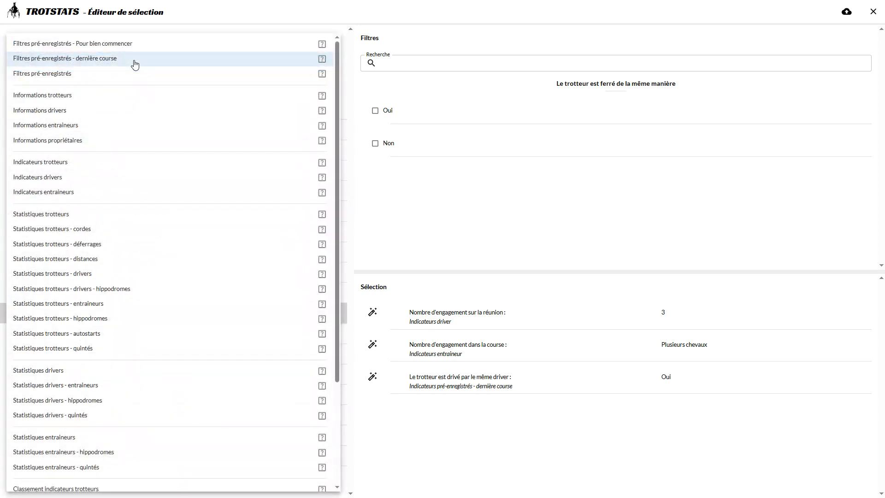
click(379, 189)
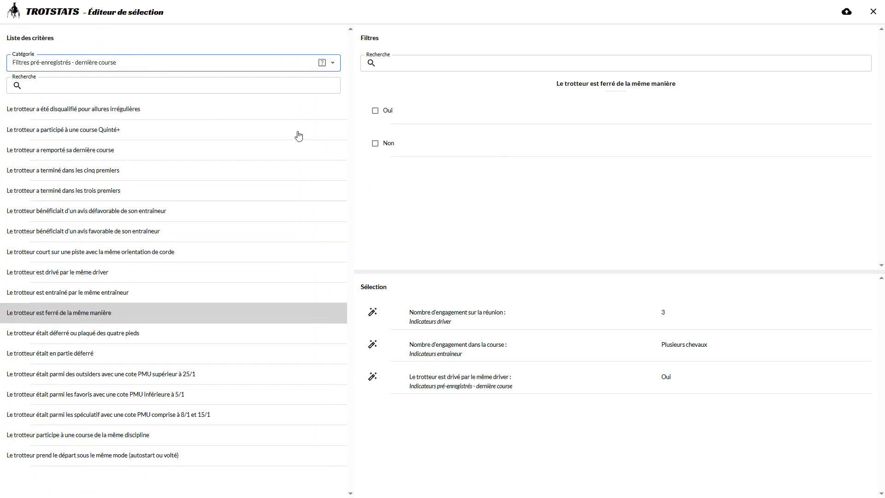
click(873, 17)
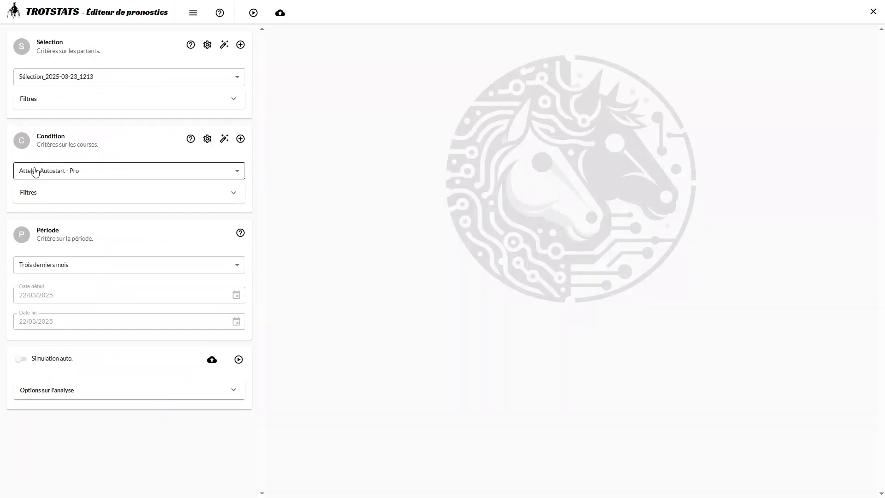
Step: Start a new race condition and filter the Indicateurs courses criterion Chevaux inédits on Supérieur à 2
click(241, 139)
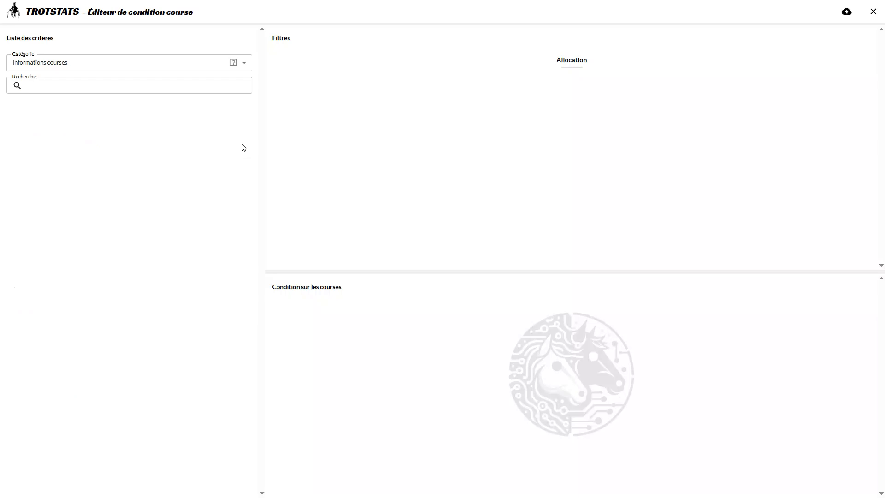
click(172, 67)
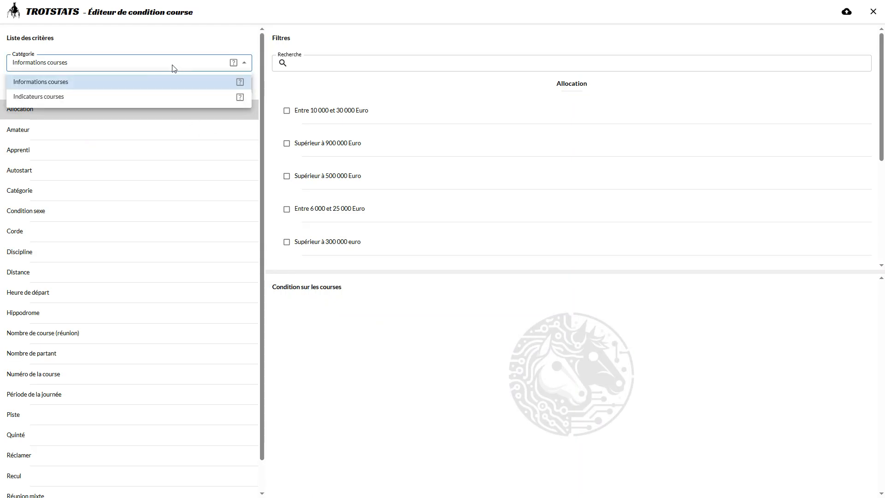
click(30, 97)
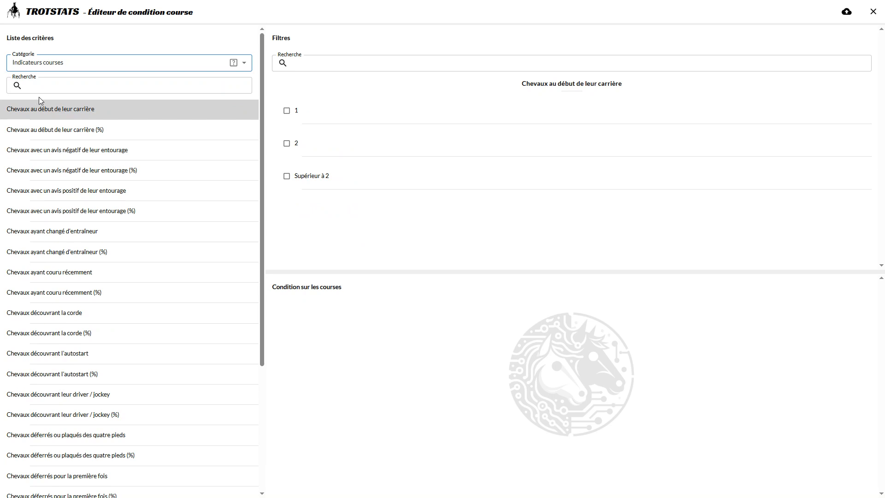
drag(260, 96, 263, 110)
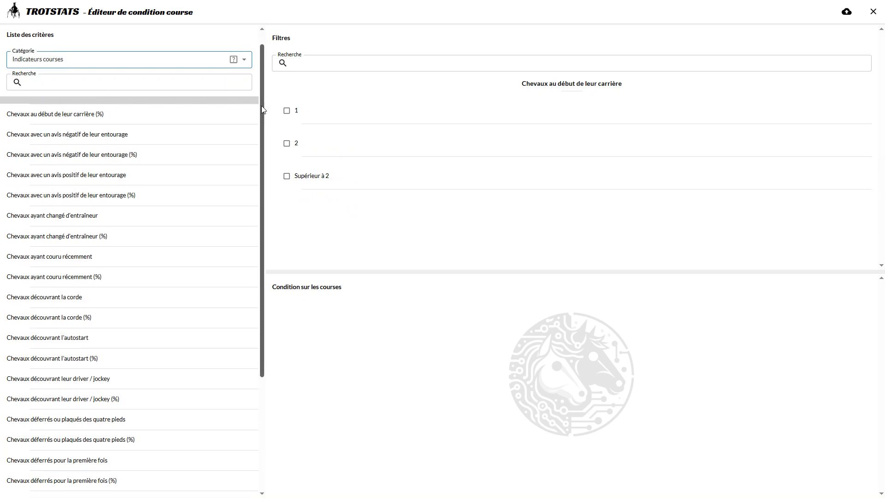
click(100, 137)
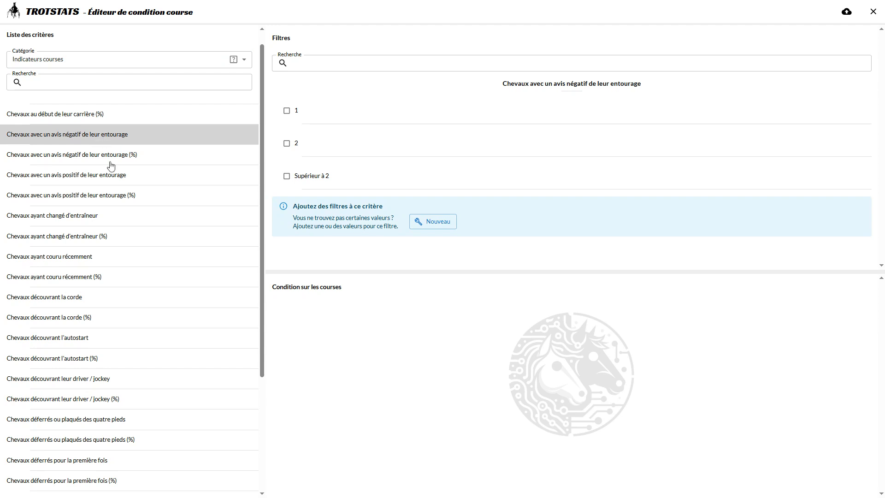
scroll(118, 221, down, 4)
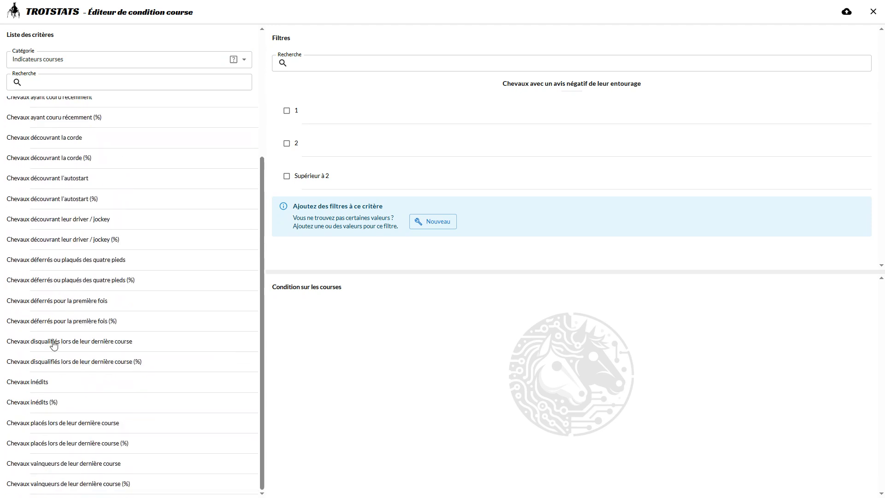
click(45, 386)
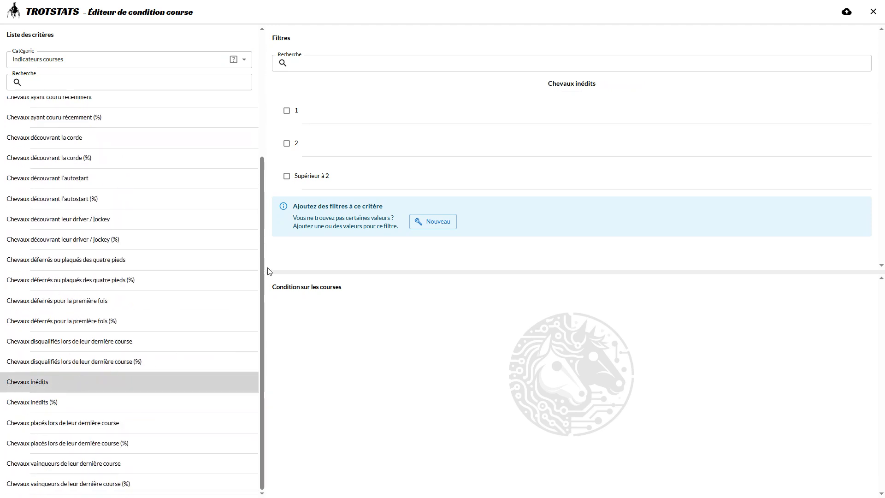
click(303, 181)
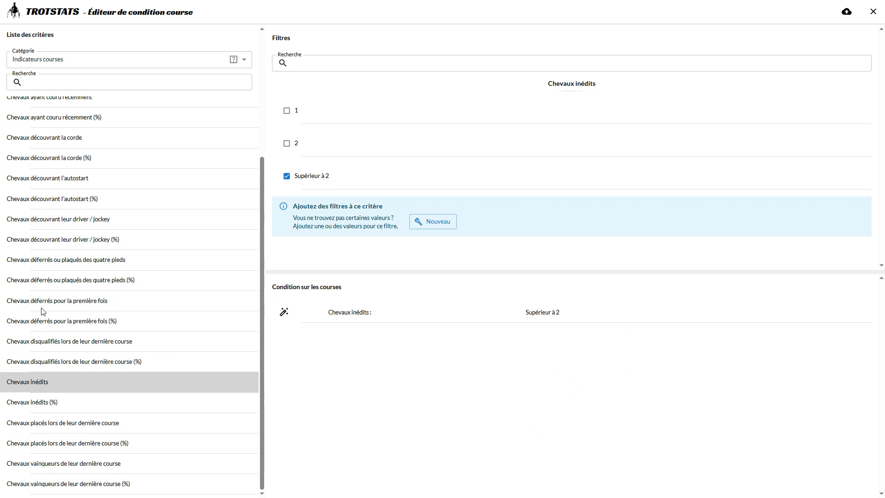
Step: Examine the filter values of Chevaux découvrant la corde and of Chevaux ayant changé d'entraîneur, both as a percentage and as a count
scroll(43, 310, up, 3)
click(65, 229)
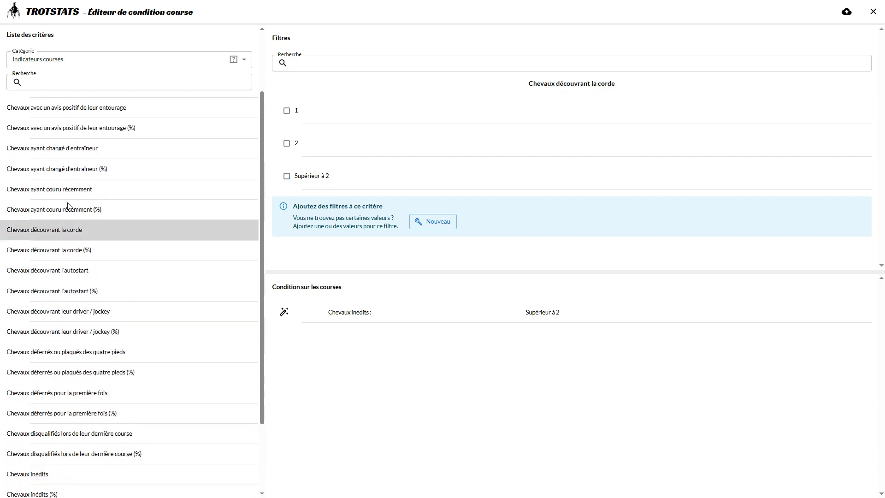
click(72, 169)
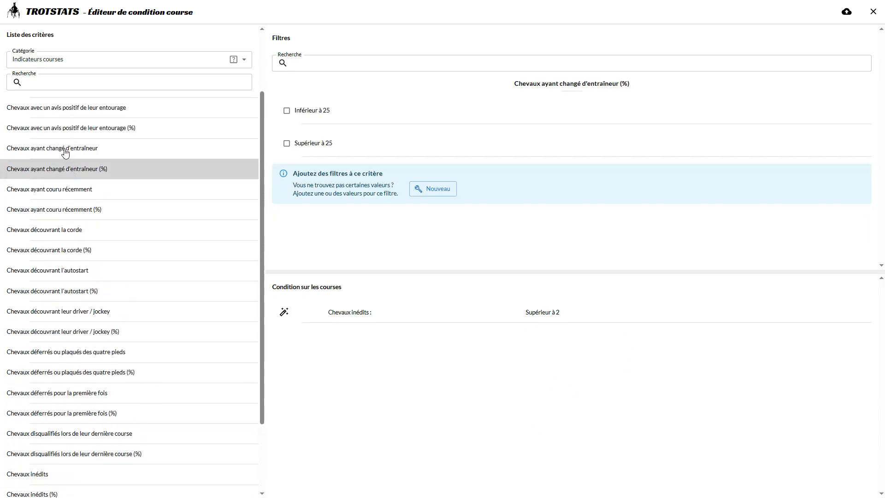
click(65, 148)
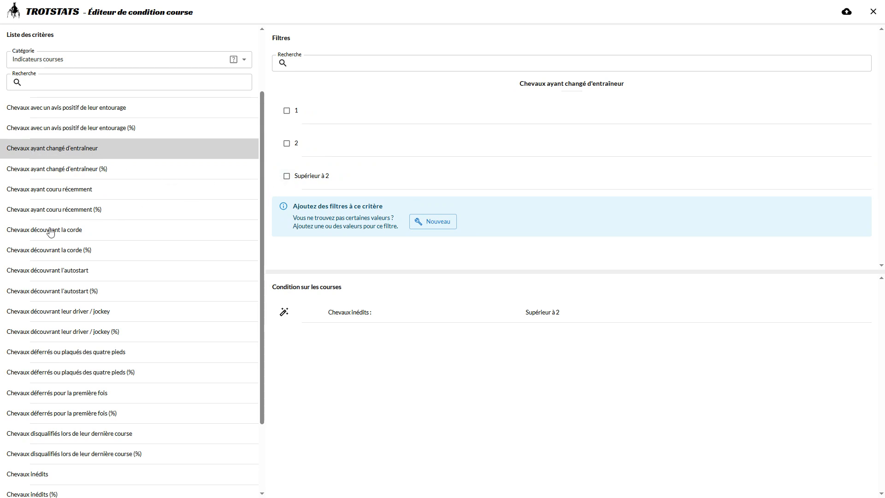
Step: Check the criterion Chevaux avec un avis négatif de leur entourage (%), and filter Chevaux avec un avis positif de leur entourage on 1
scroll(48, 226, up, 3)
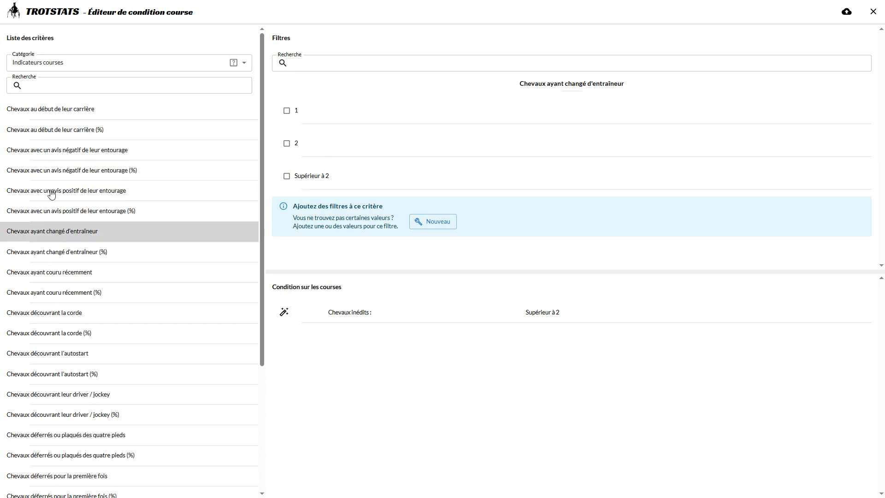
click(53, 171)
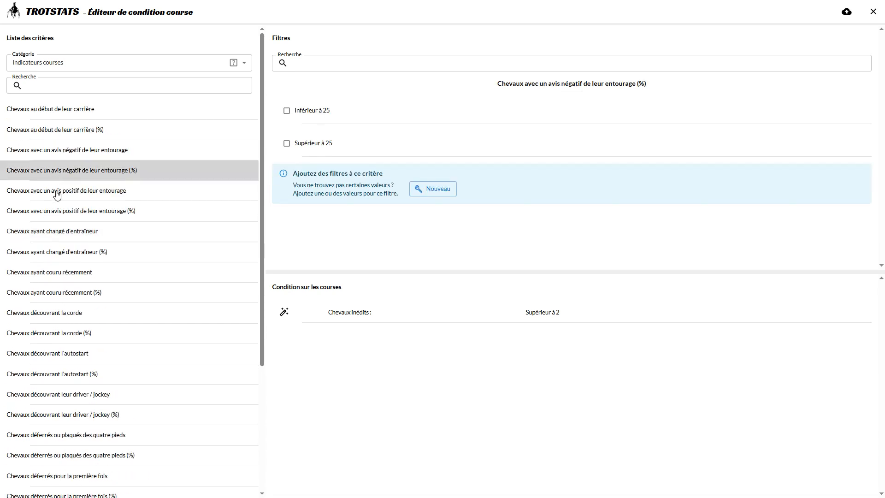
click(57, 195)
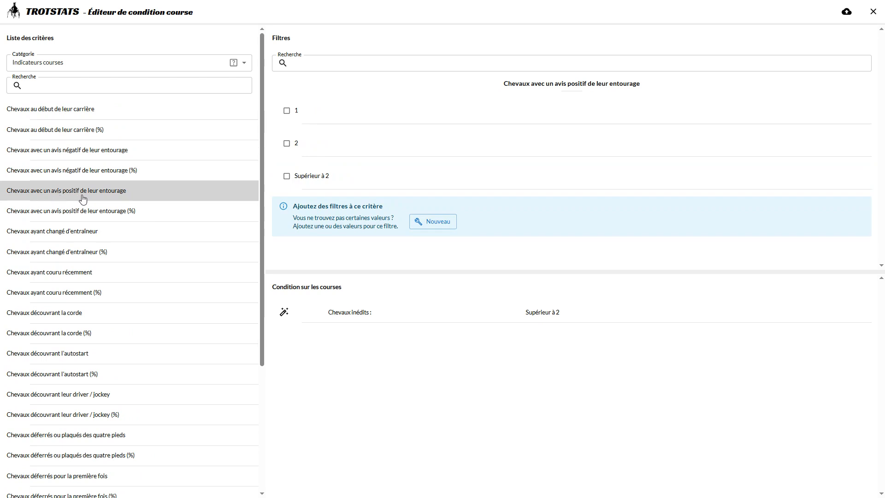
click(286, 112)
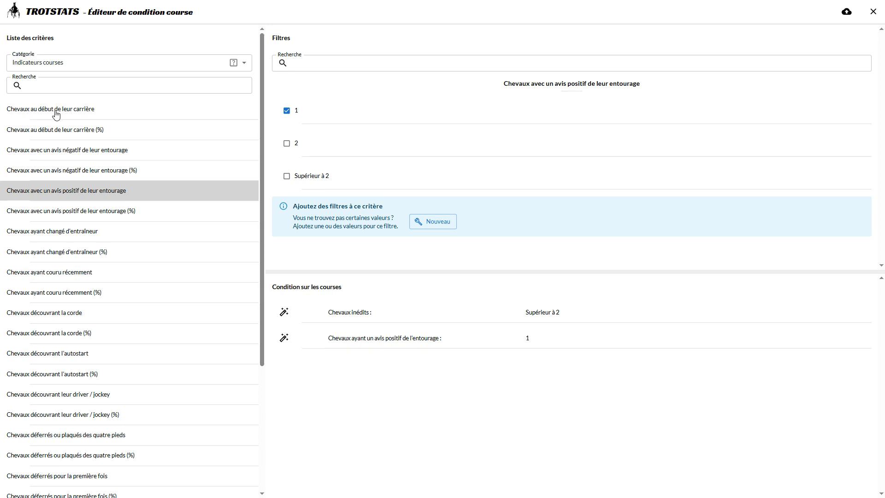
scroll(103, 242, down, 2)
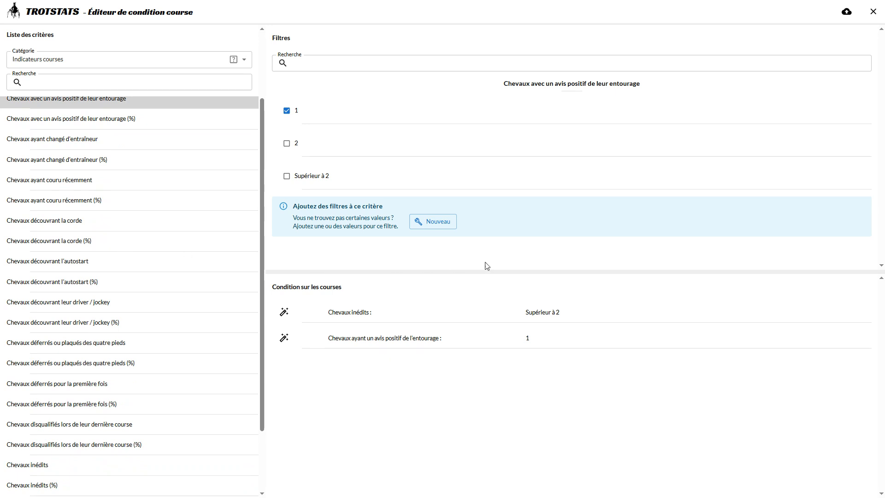
Step: Close the race condition editor without saving and open the AlgoProno Labs module to view its forecast table
click(873, 12)
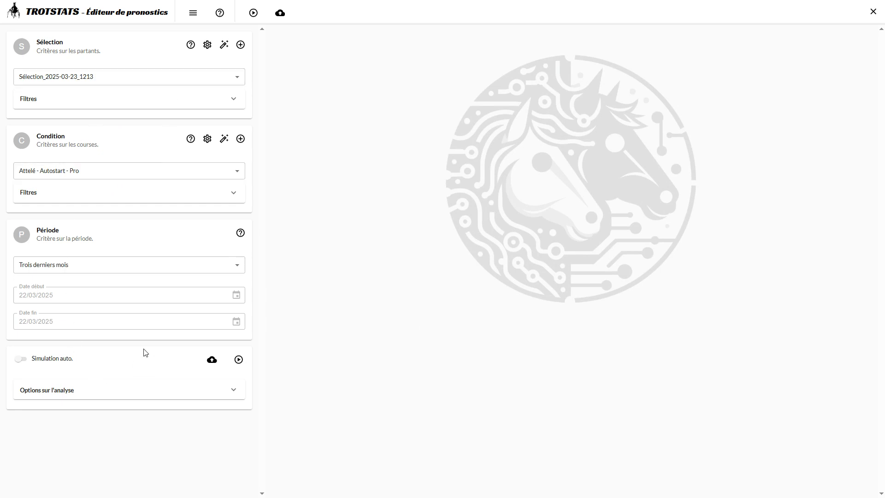
click(193, 13)
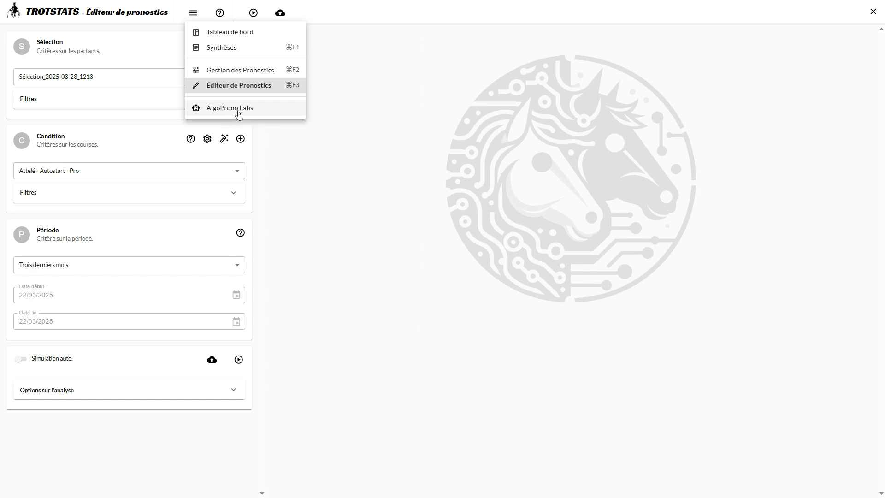
click(237, 110)
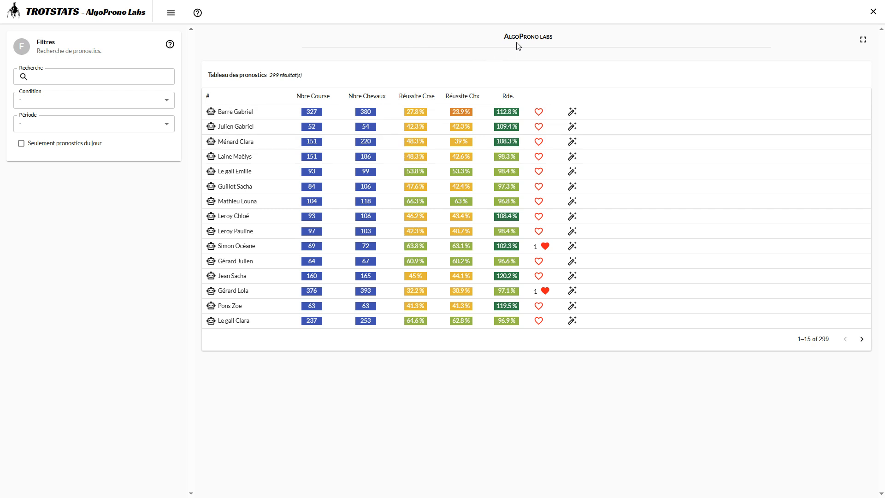
Step: Return to the Tableau de bord and read through the version notes for the March and February 2025 updates
click(169, 13)
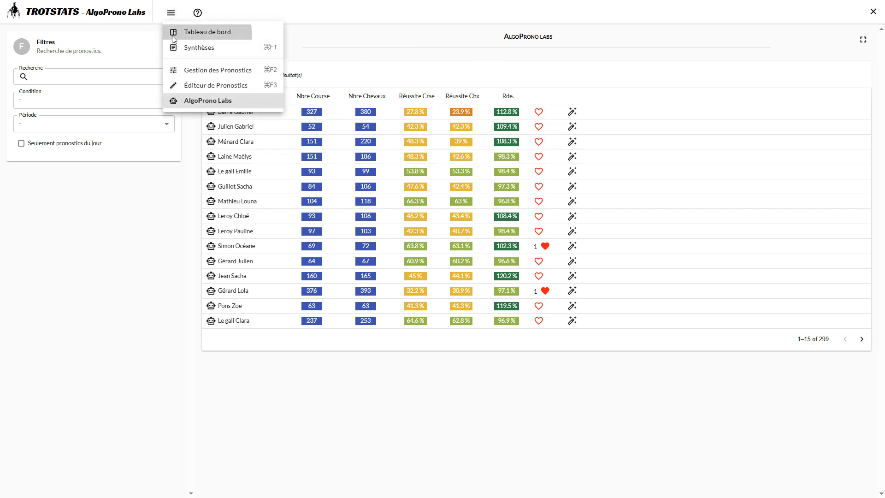
click(173, 36)
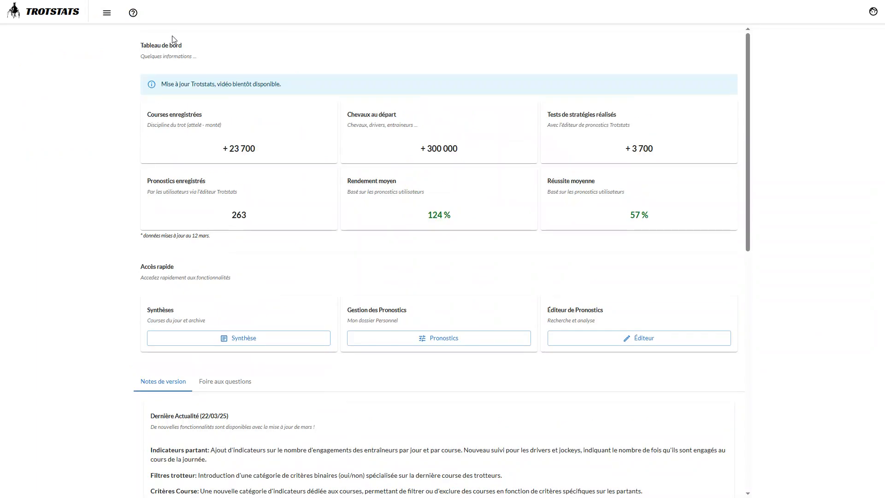
drag(751, 112, 752, 194)
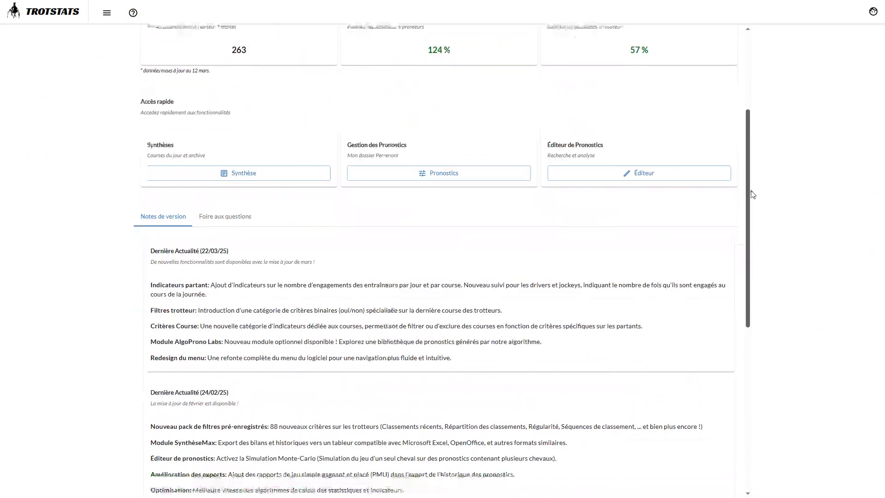
scroll(665, 180, up, 3)
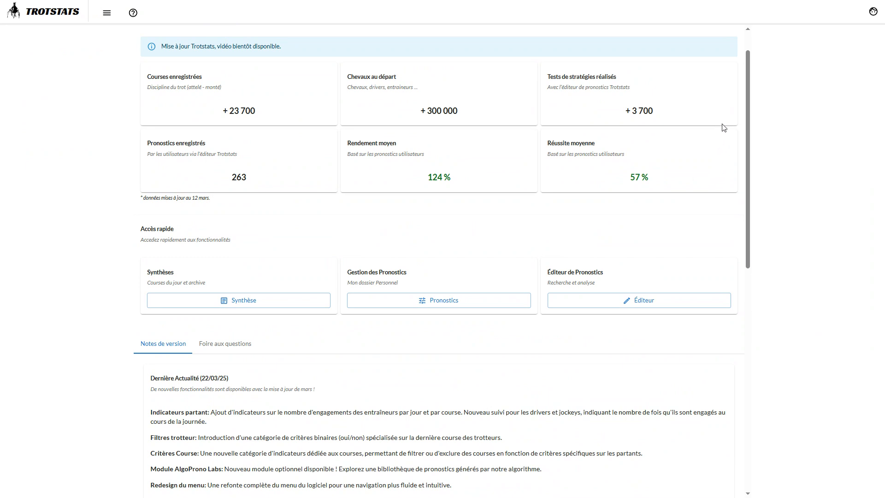
scroll(747, 112, down, 1)
scroll(747, 113, down, 2)
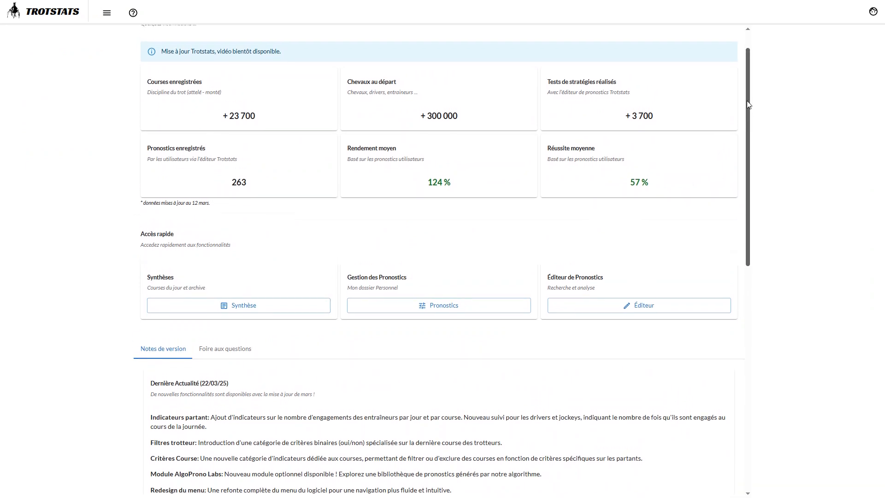
scroll(749, 134, down, 3)
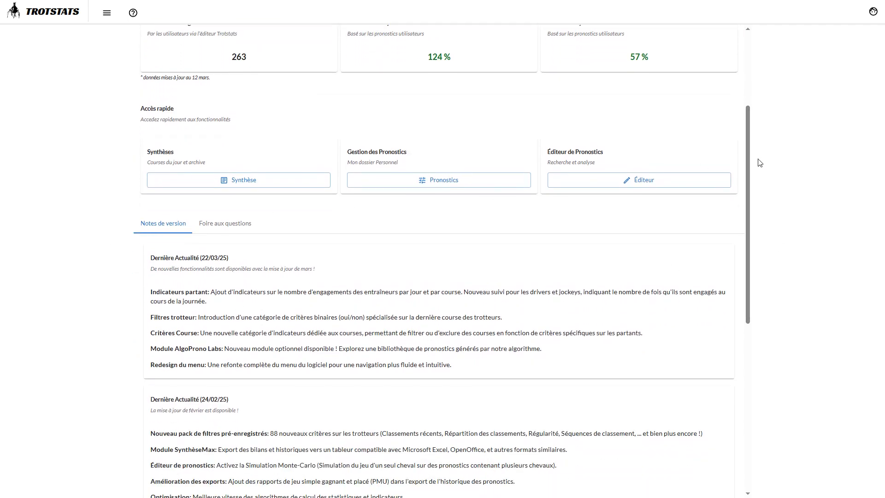
scroll(750, 184, down, 2)
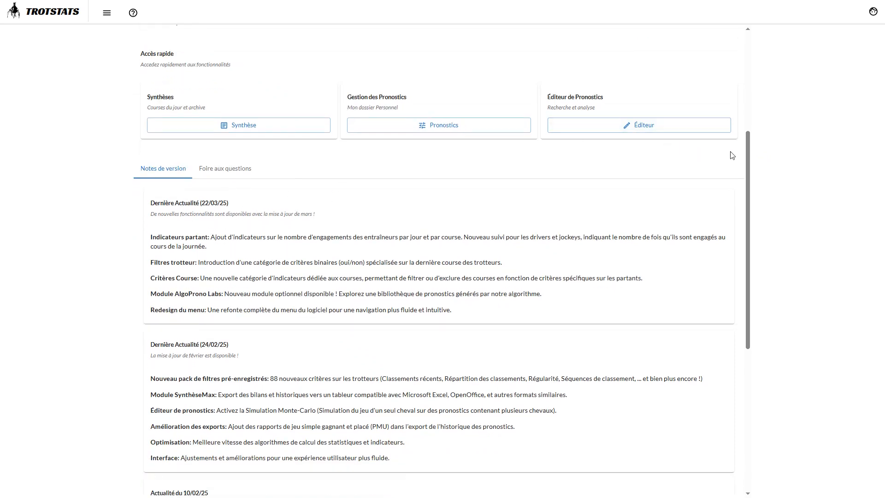
drag(751, 154, 753, 45)
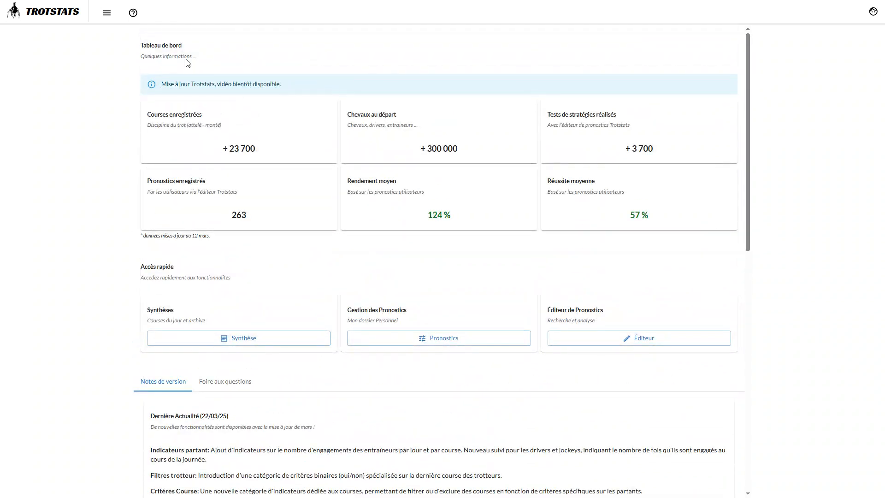
Step: Open Gestion des Pronostics and display the forecasts in the Pronostics personnels folder
click(108, 13)
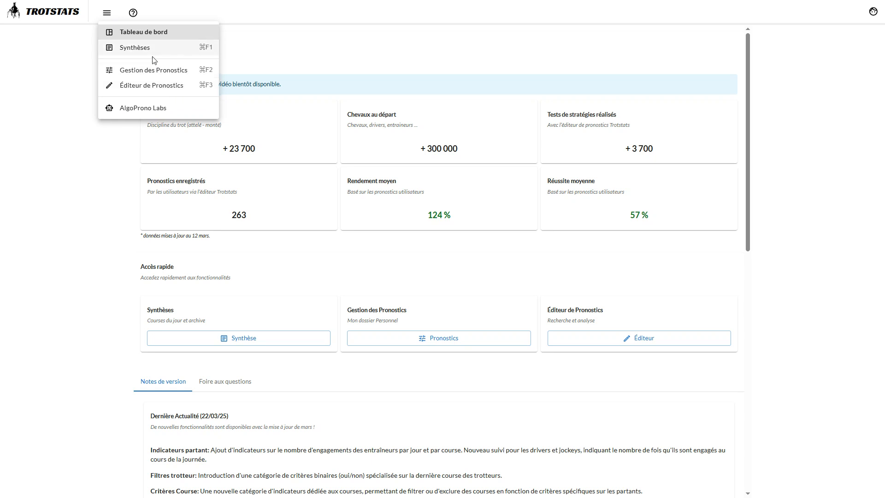
click(154, 71)
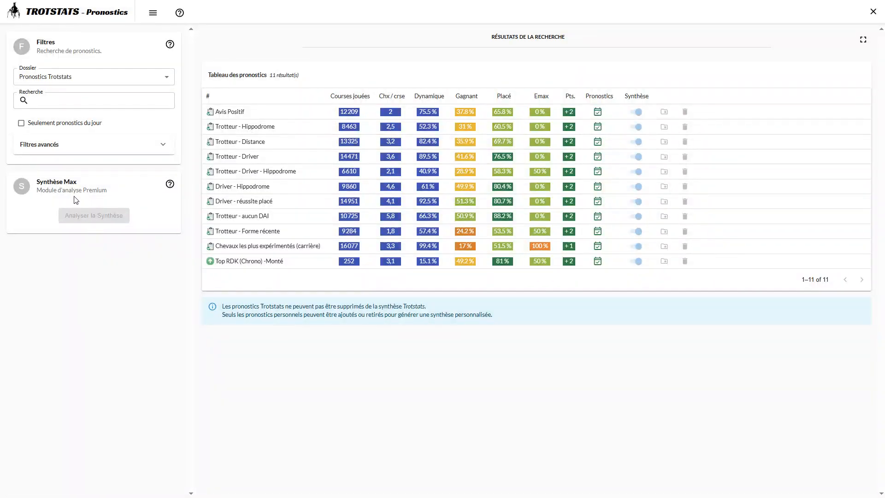
click(90, 79)
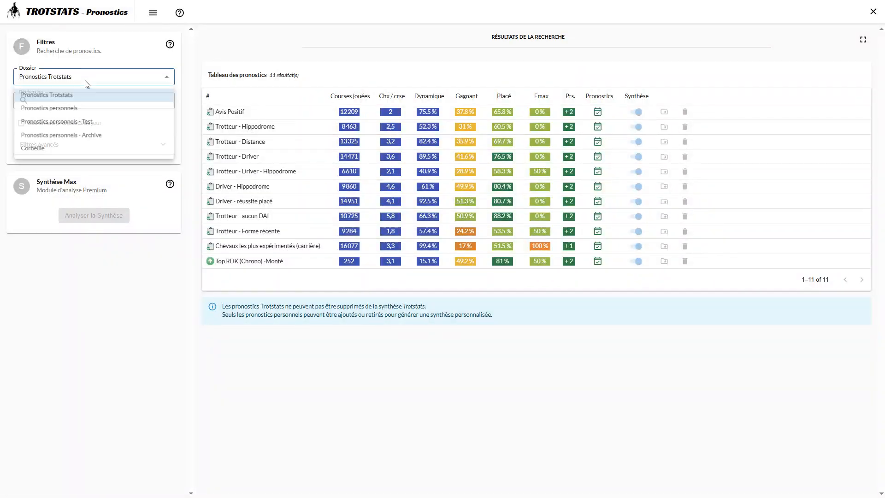
click(85, 110)
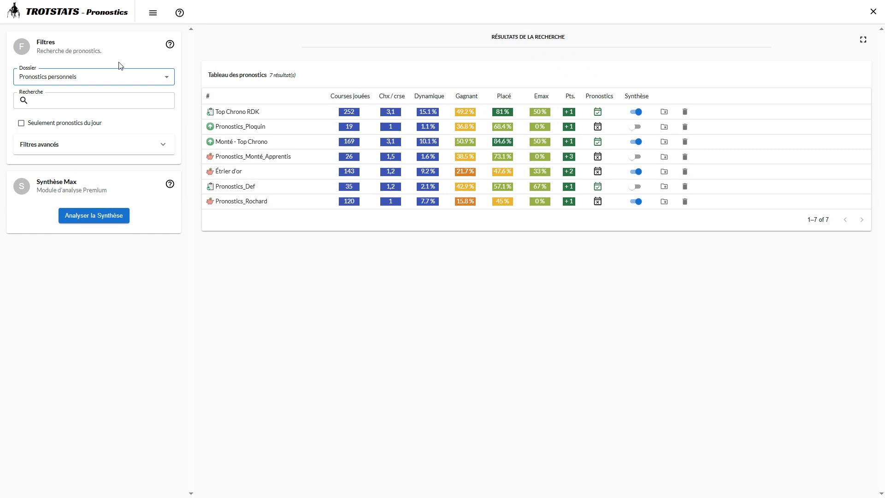
click(153, 13)
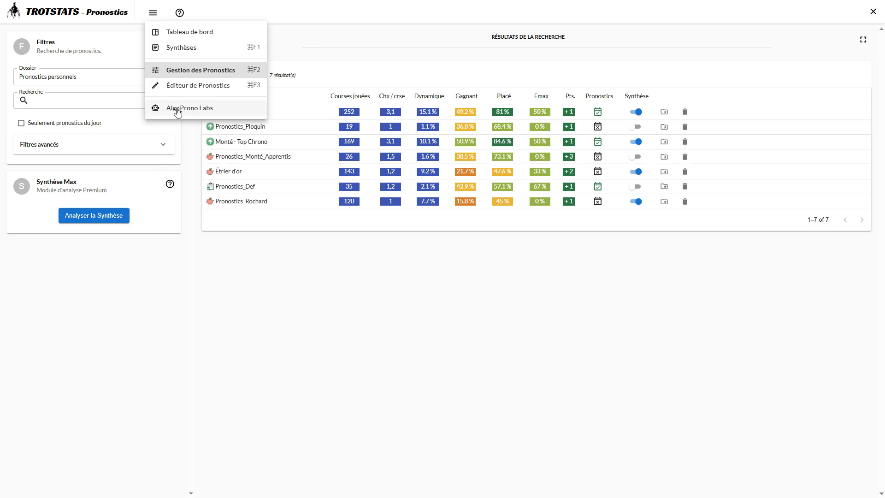
click(243, 258)
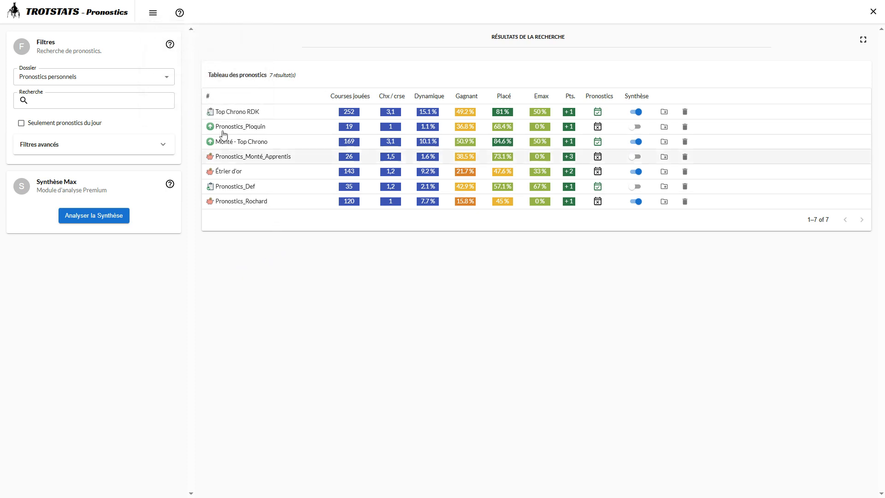